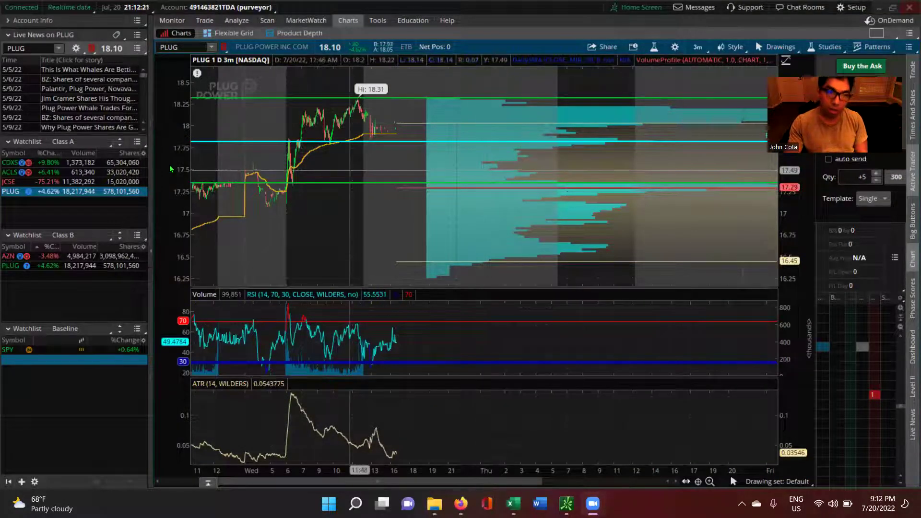
- Load CDXS and zoom the chart into a selected recent date range
left_click(107, 163)
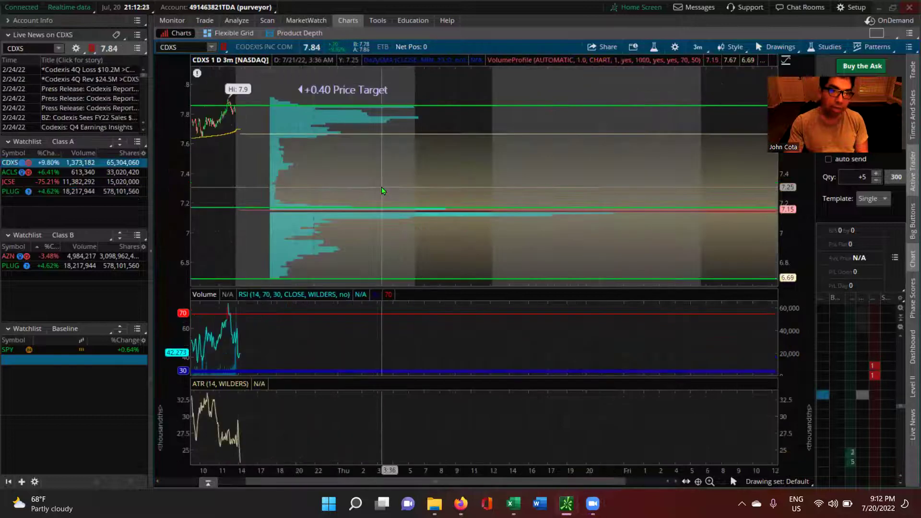
mouse_move(375, 196)
left_mouse_down()
mouse_move(423, 154)
mouse_move(194, 169)
left_mouse_up()
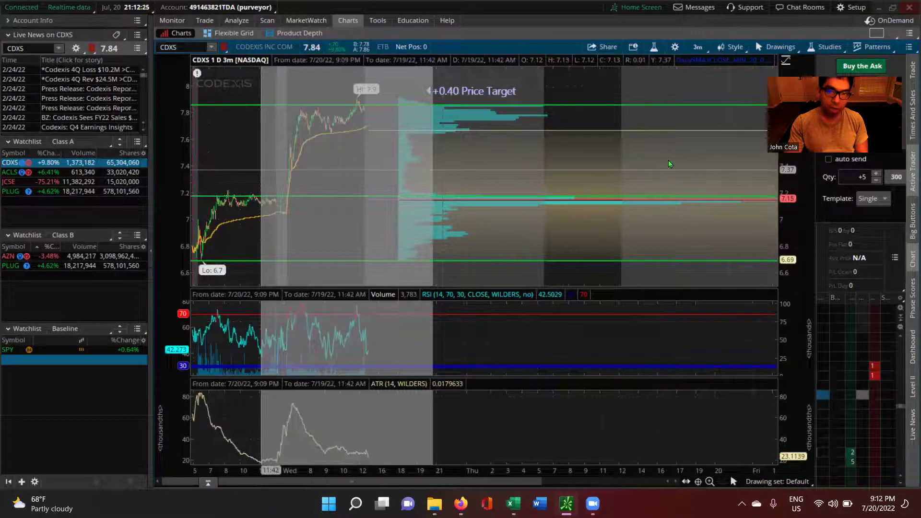
left_click_drag(668, 164, 666, 162)
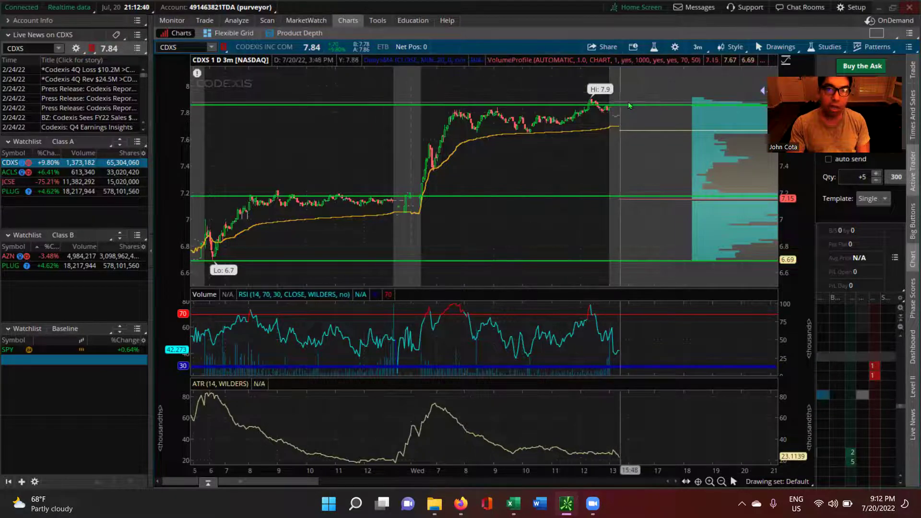
- View CDXS at 1 Y : 1D, then switch to the 2 D : 3m timeframe
left_click(696, 47)
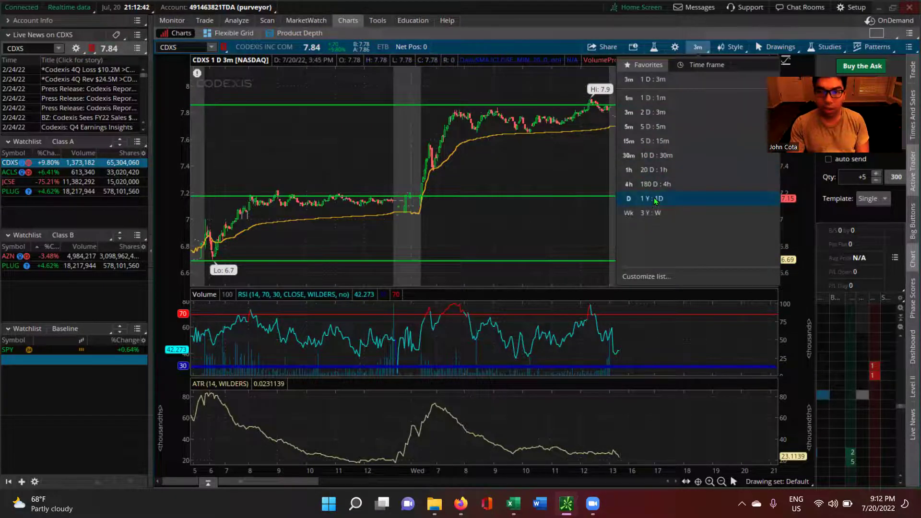
left_click(655, 199)
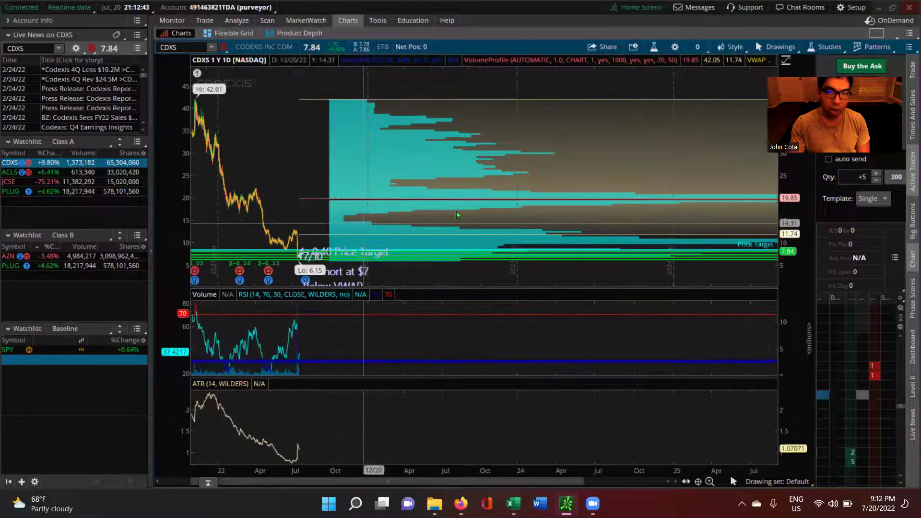
scroll(639, 238, "up", 3)
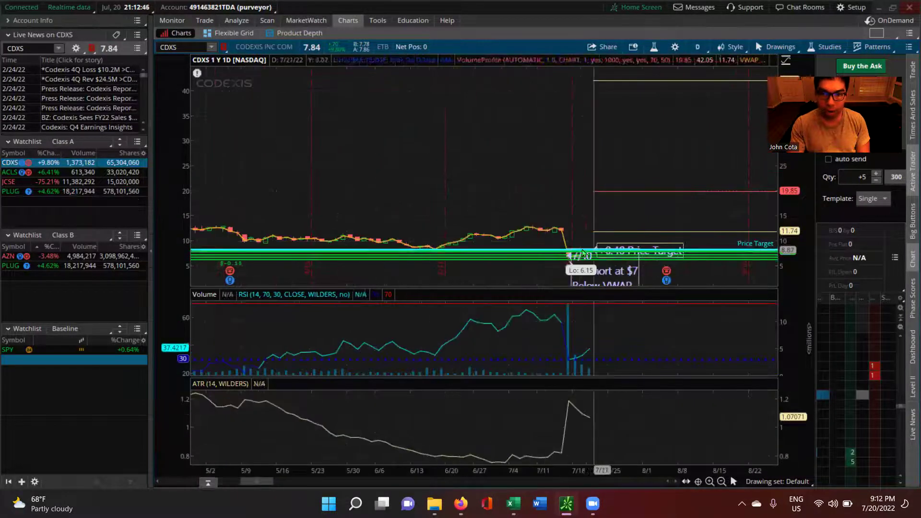
left_click(697, 46)
left_click(670, 134)
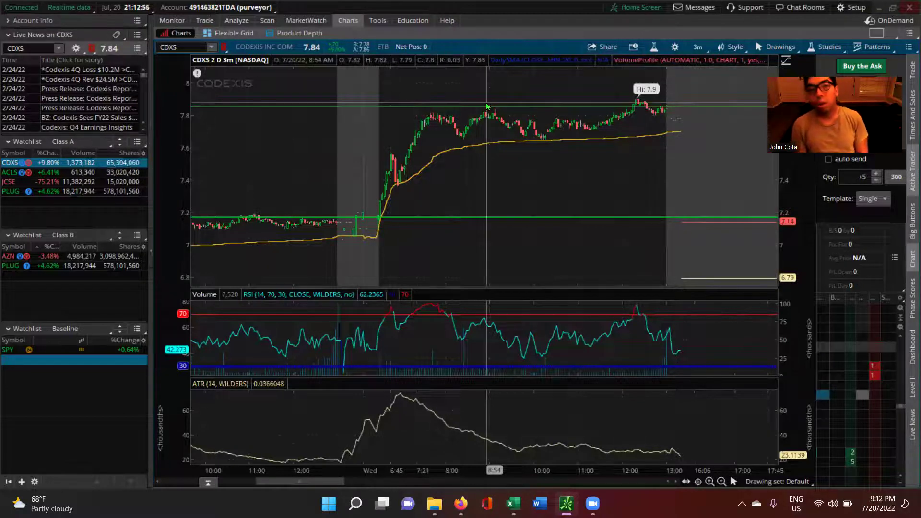
- Move CDXS through 1 D : 3m to the 5 D : 5m timeframe
left_click(699, 47)
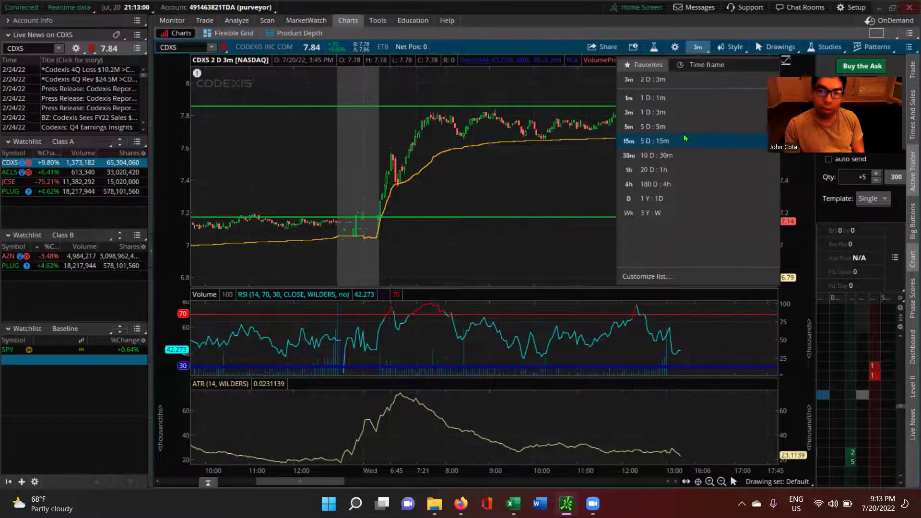
left_click(681, 112)
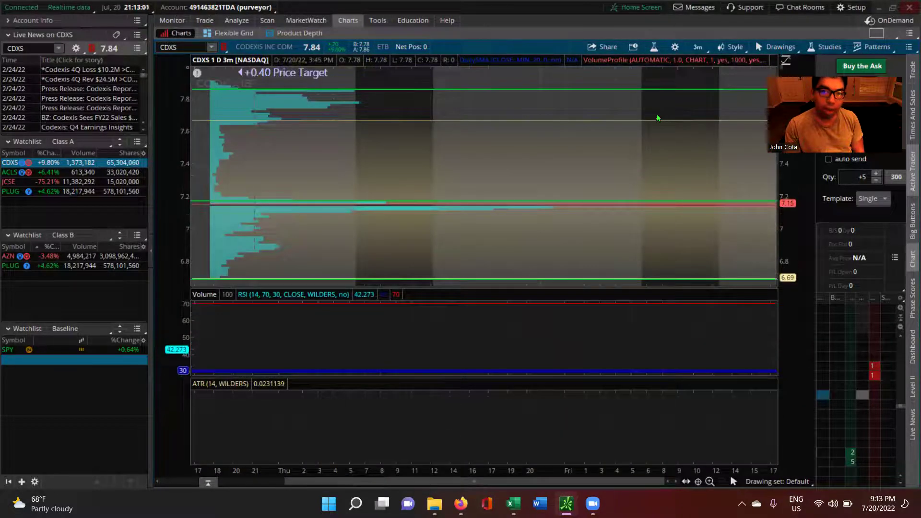
left_click(697, 46)
left_click(692, 129)
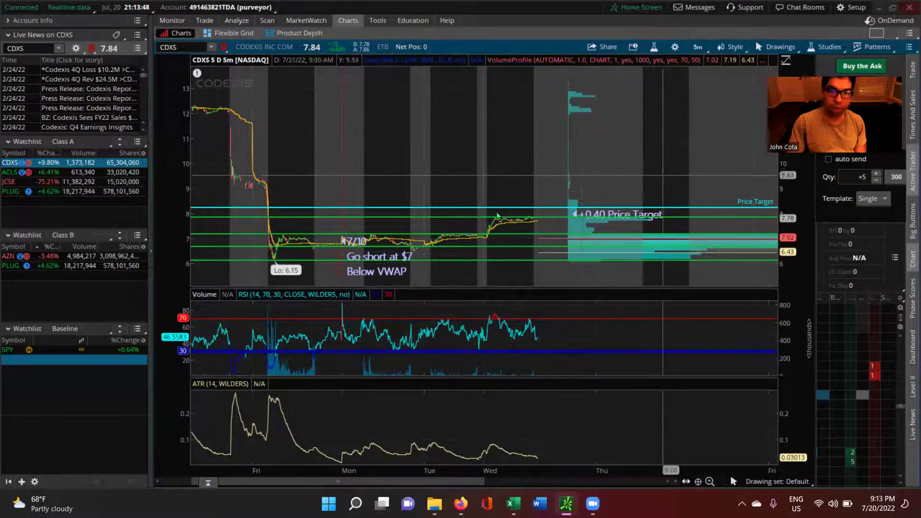
- Return the CDXS chart to the 1 D : 3m timeframe
scroll(338, 244, "up", 2)
left_click(695, 48)
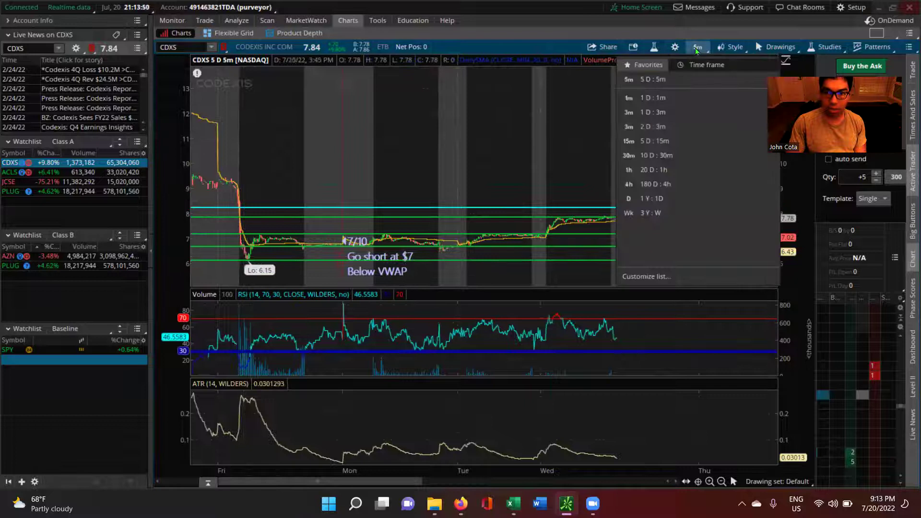
left_click(672, 113)
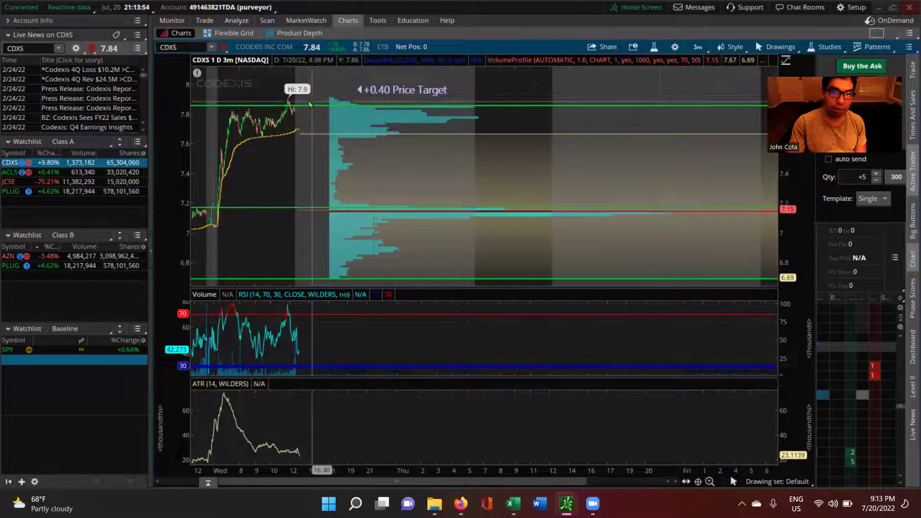
- Create a CDXS alert for MARK at or above 7.89 with a long-setup note
right_click(309, 101)
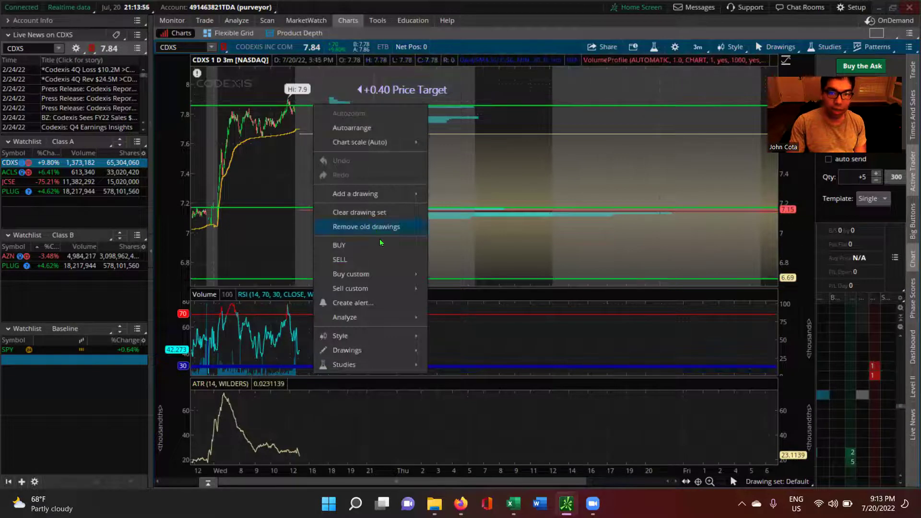
left_click(368, 308)
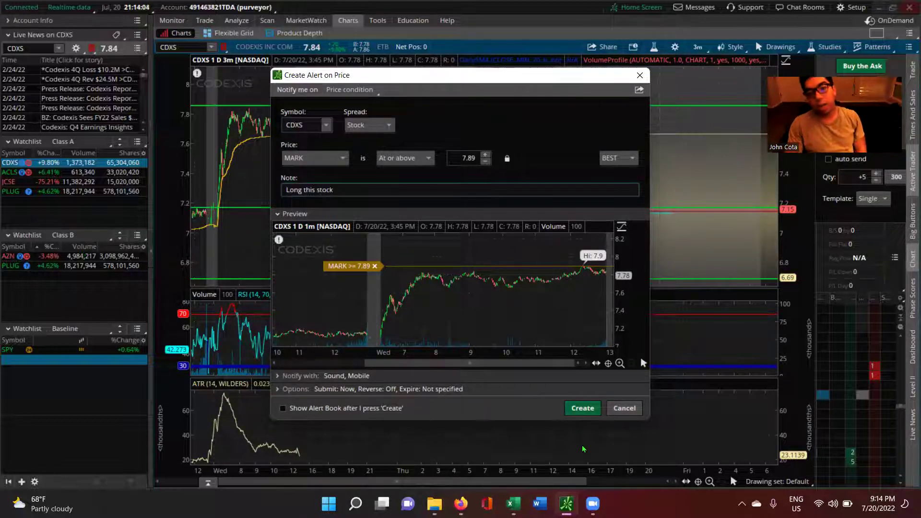
left_click(582, 408)
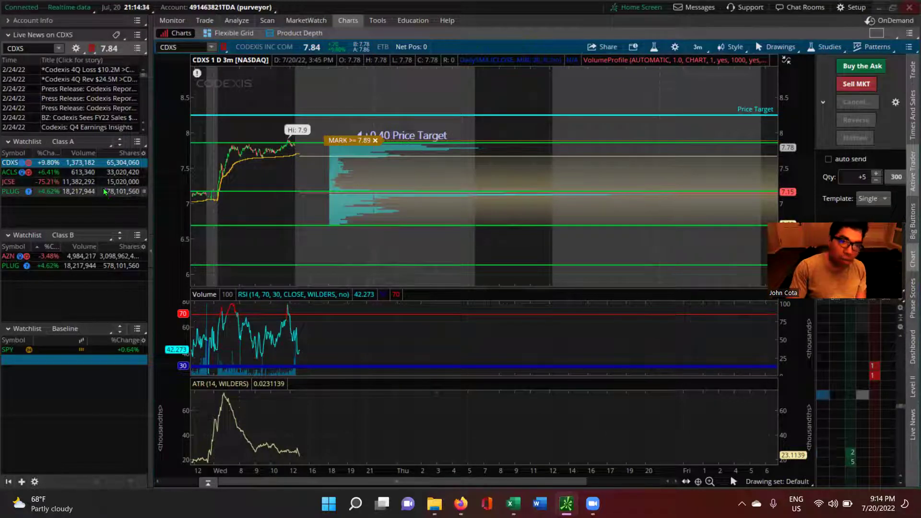
- Load PLUG from the watchlist and set its chart to 20 D : 1h bars
left_click(63, 191)
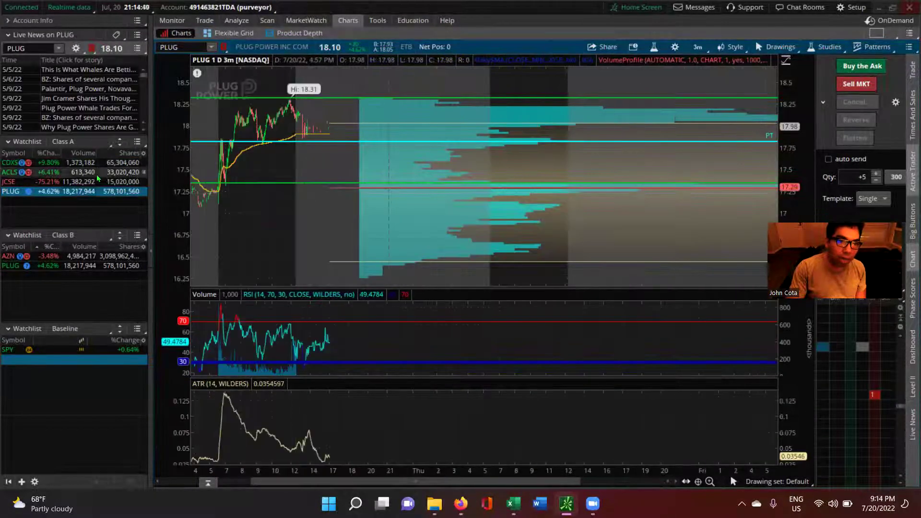
scroll(355, 232, "up", 5)
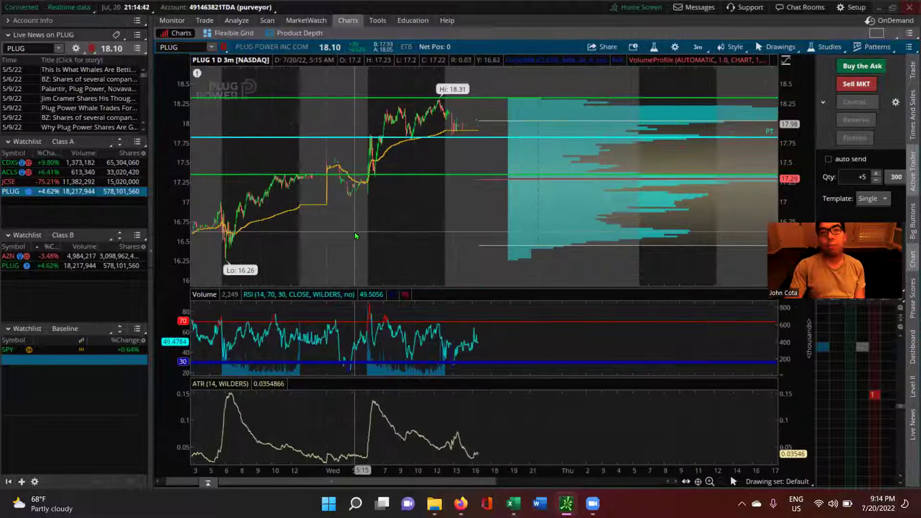
scroll(350, 234, "up", 1)
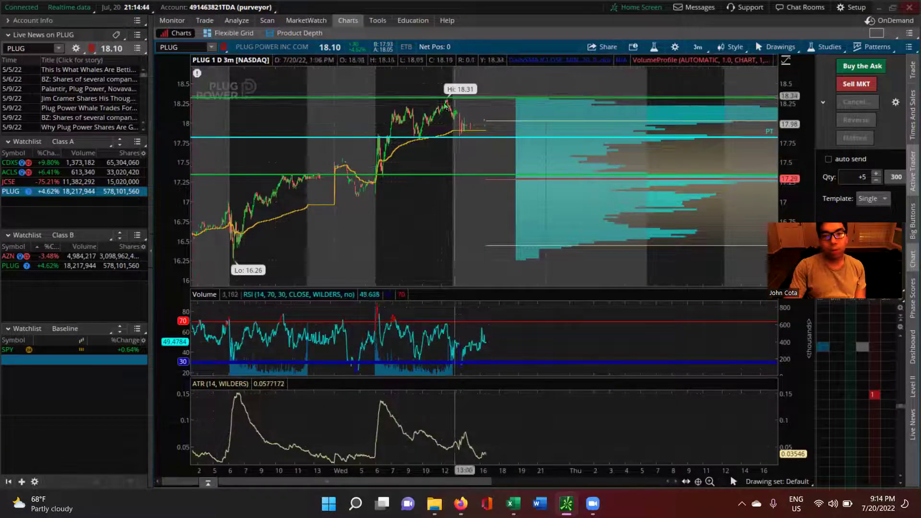
left_click(698, 48)
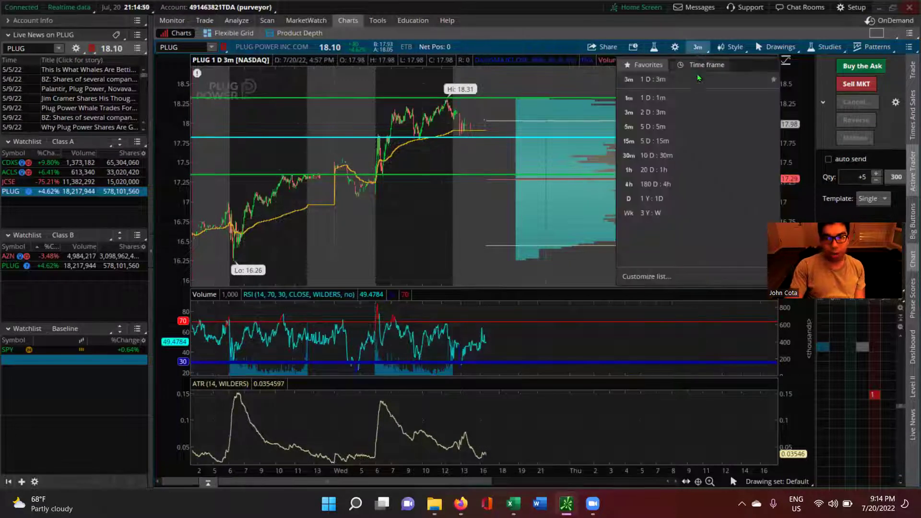
left_click(692, 169)
scroll(272, 211, "up", 5)
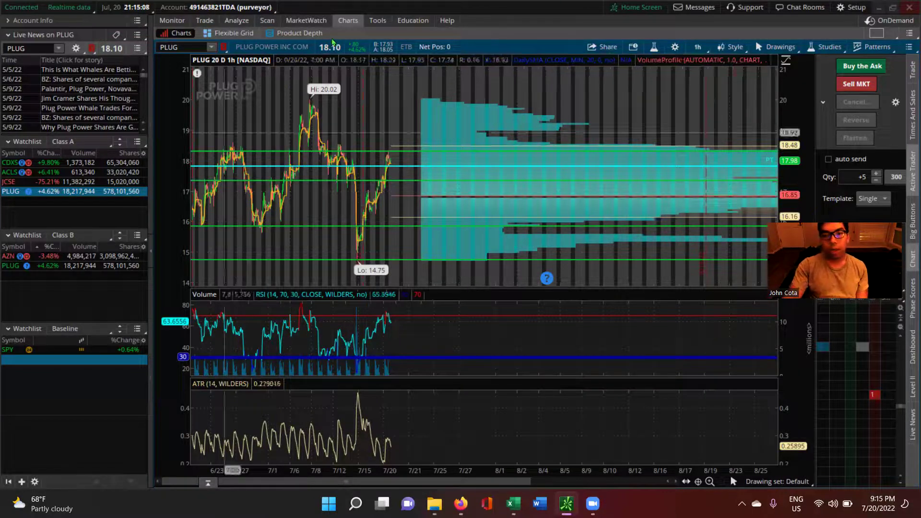
- Zoom the PLUG hourly chart onto the 20.02 high to 14.75 low stretch
left_click_drag(445, 168, 204, 168)
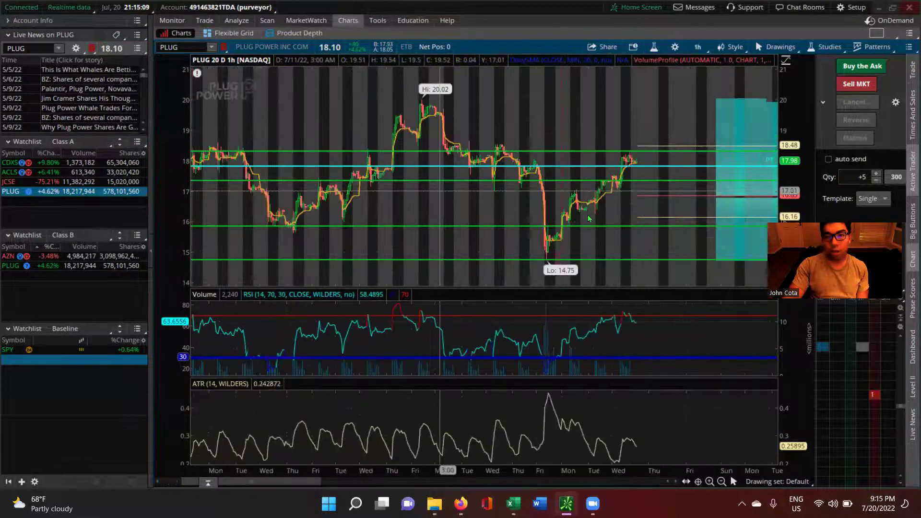
left_click(698, 47)
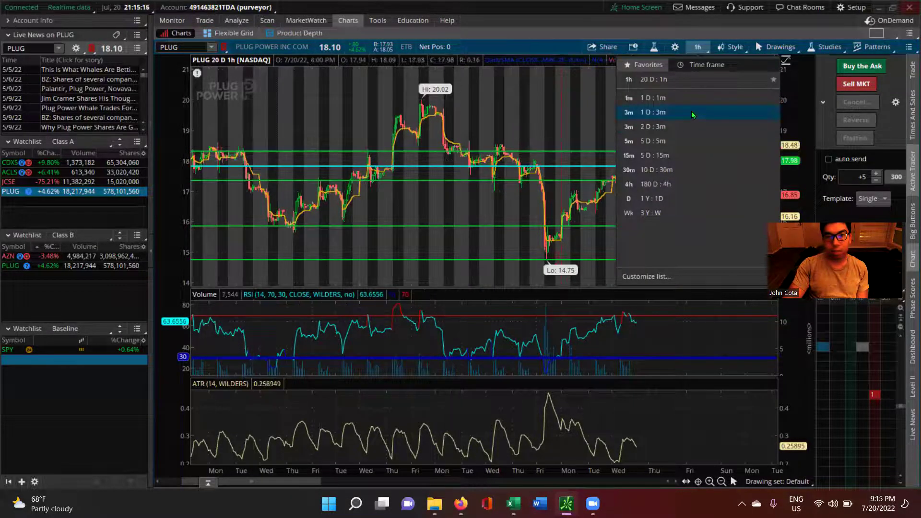
left_click(647, 149)
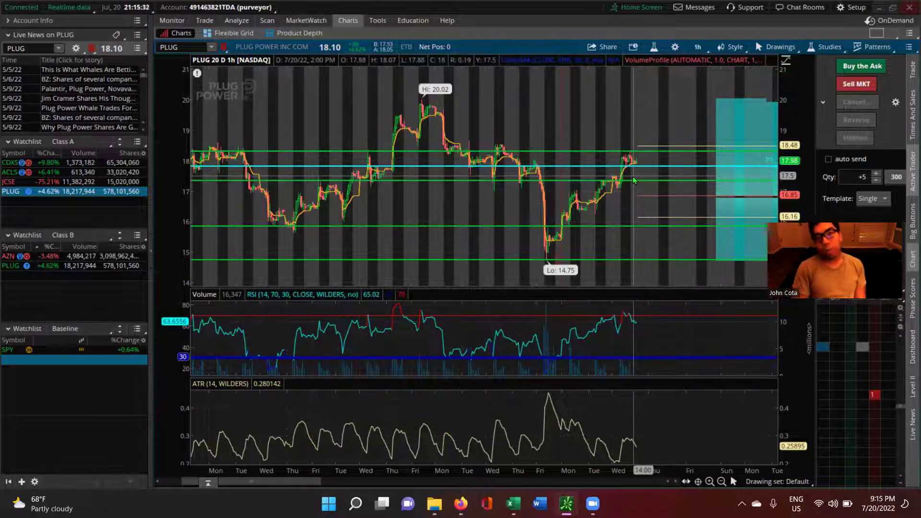
left_click_drag(634, 180, 575, 182)
- Pan to the latest candles and zoom to Fri 7/8 through Wed 7/20
scroll(521, 183, "up", 2)
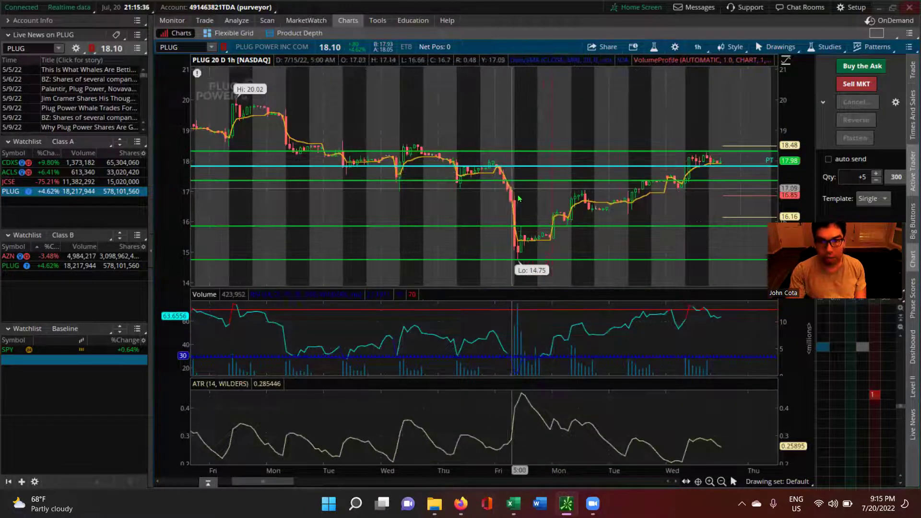
scroll(468, 219, "up", 3)
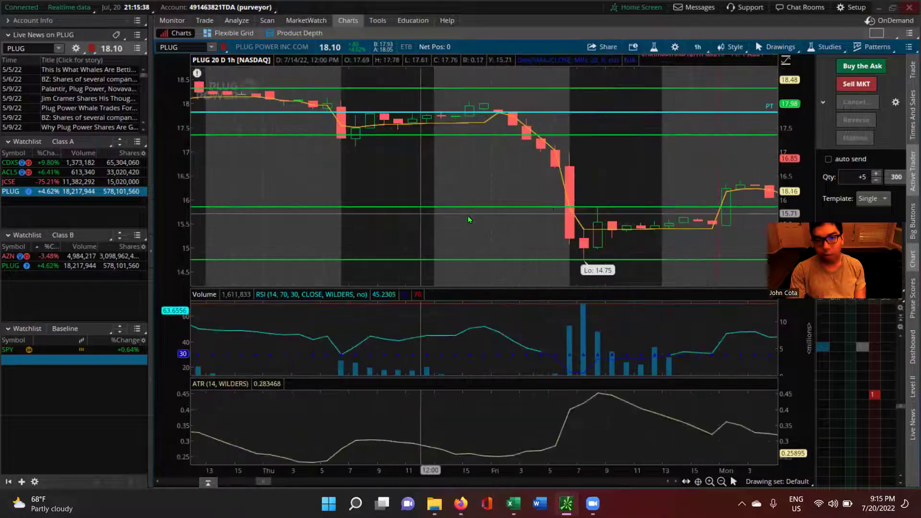
scroll(605, 219, "down", 3)
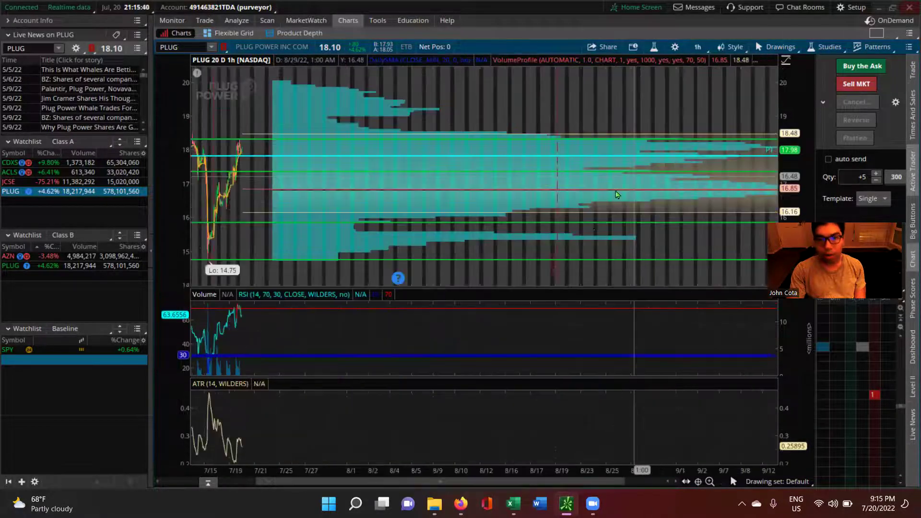
scroll(393, 180, "up", 3)
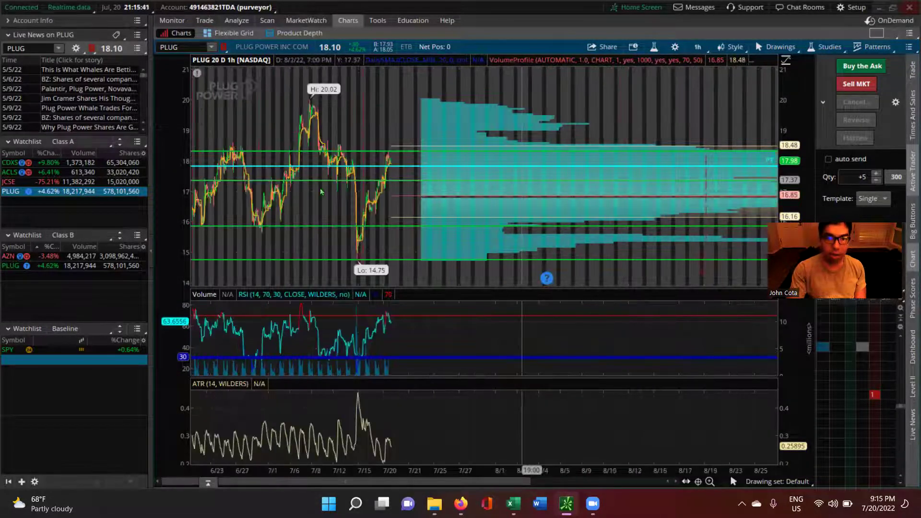
scroll(321, 193, "up", 3)
left_click_drag(321, 192, 532, 177)
scroll(276, 204, "up", 2)
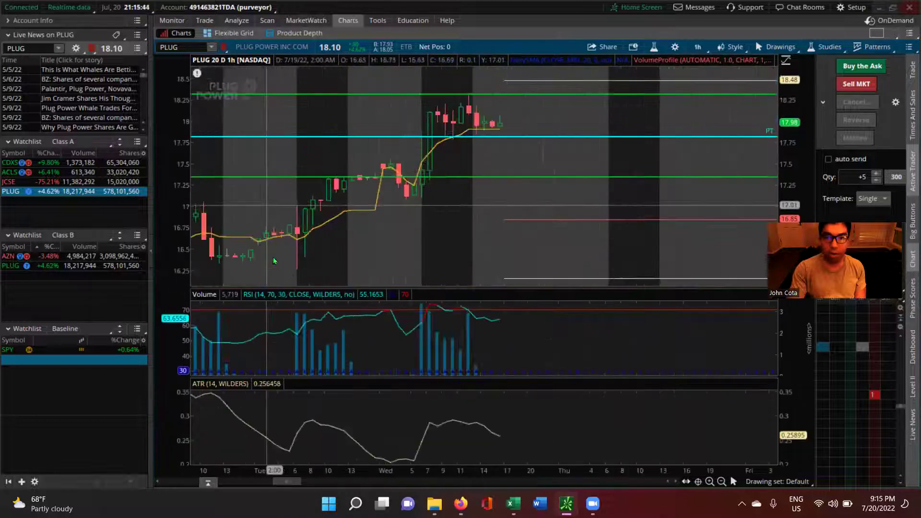
scroll(302, 116, "down", 3)
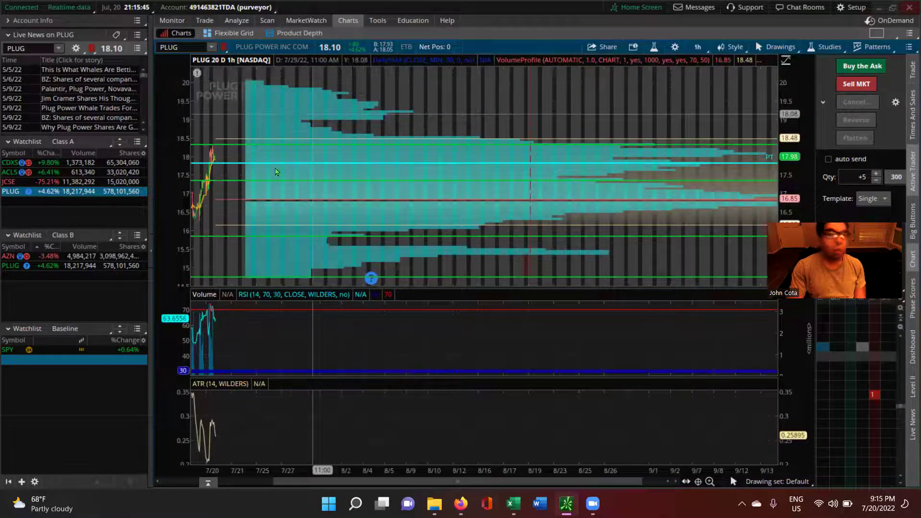
scroll(272, 176, "up", 2)
scroll(218, 168, "up", 2)
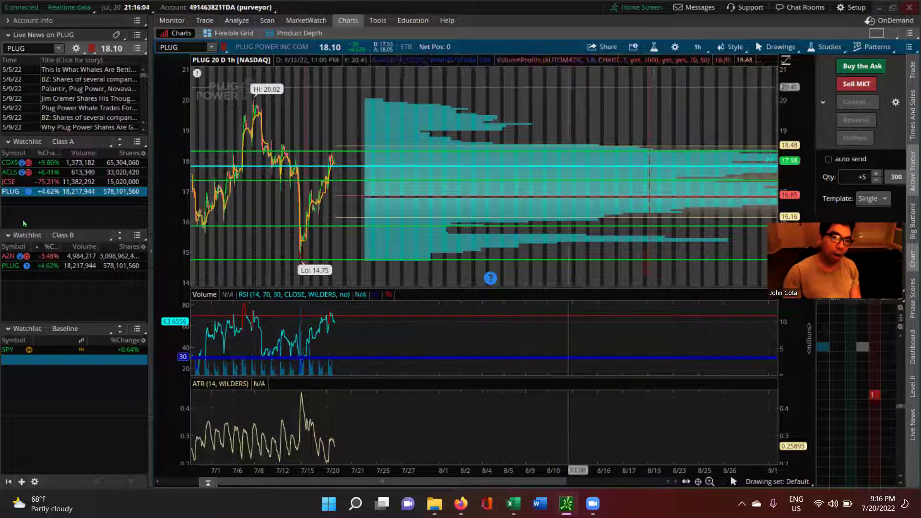
left_click_drag(326, 221, 246, 230)
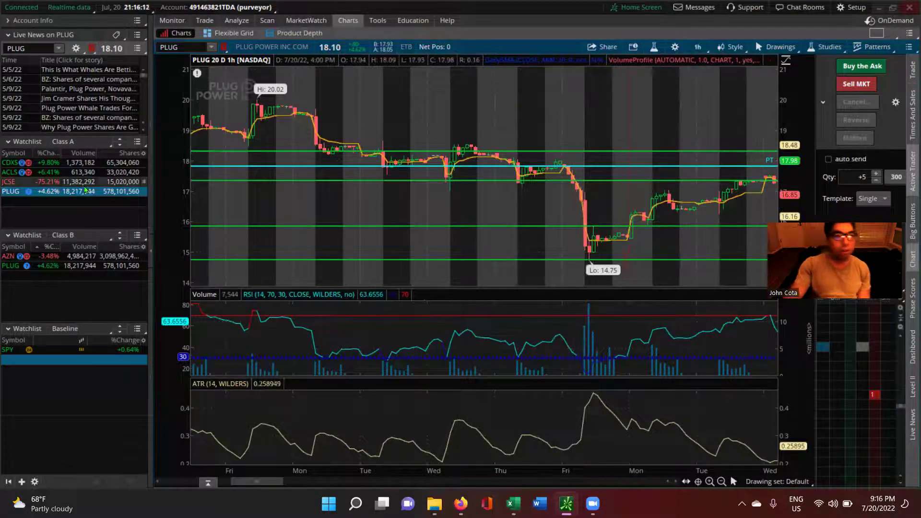
- Flip the chart between CDXS and PLUG, then switch the watchlist to Class B
left_click(88, 163)
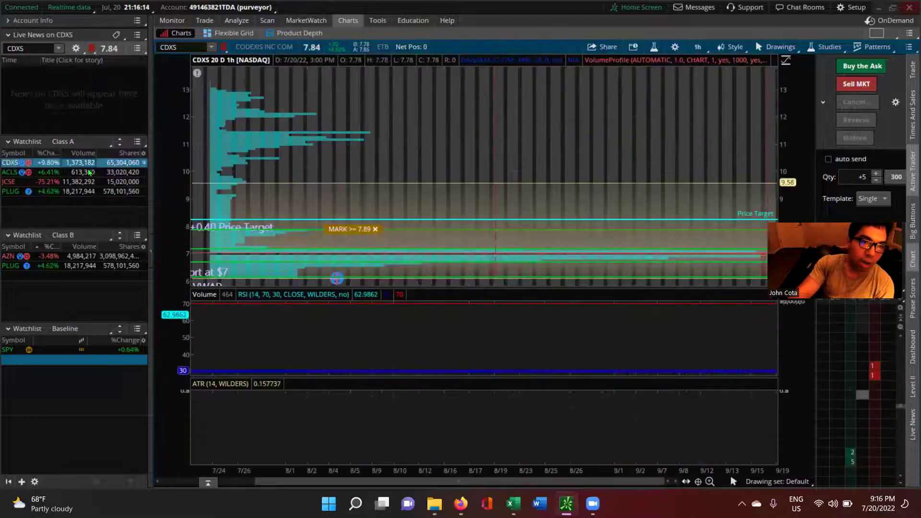
left_click(57, 191)
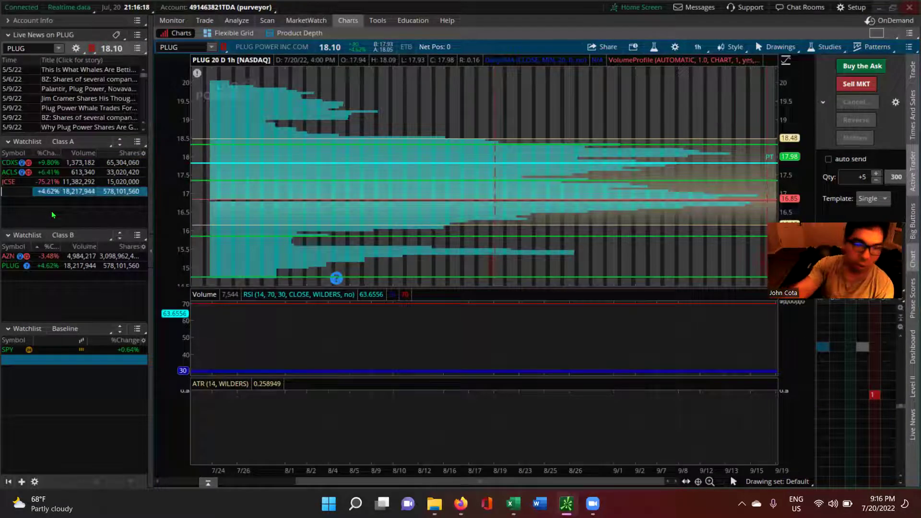
left_click(72, 142)
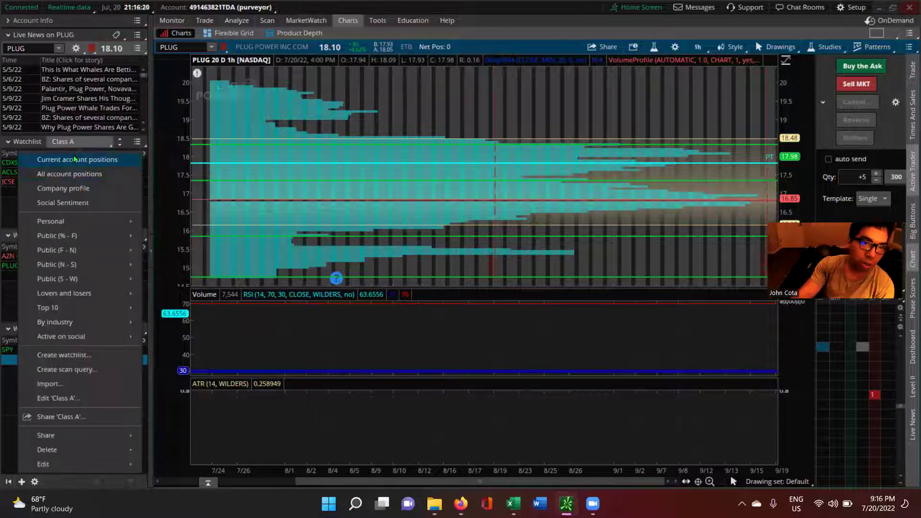
mouse_move(140, 228)
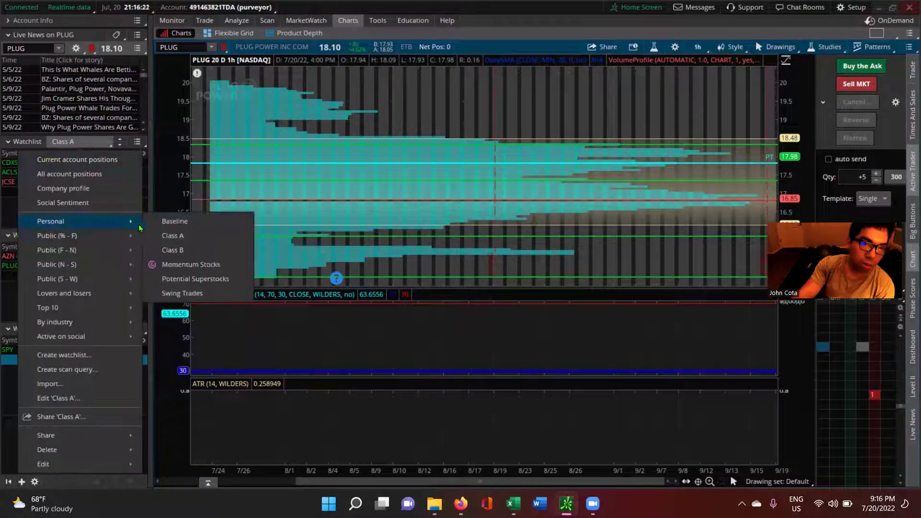
left_click(179, 250)
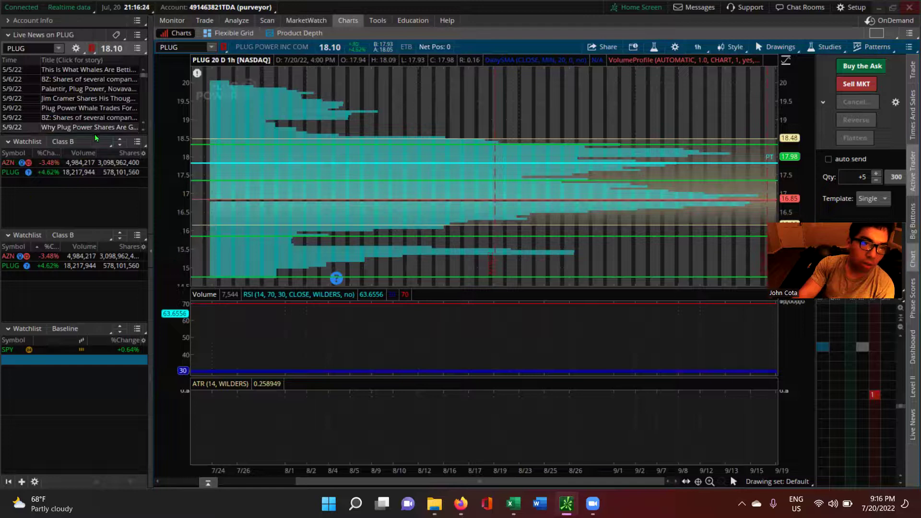
- Return the watchlist to Class A and load ACLS, then CDXS with its 7.89 alert
left_click(72, 141)
mouse_move(115, 224)
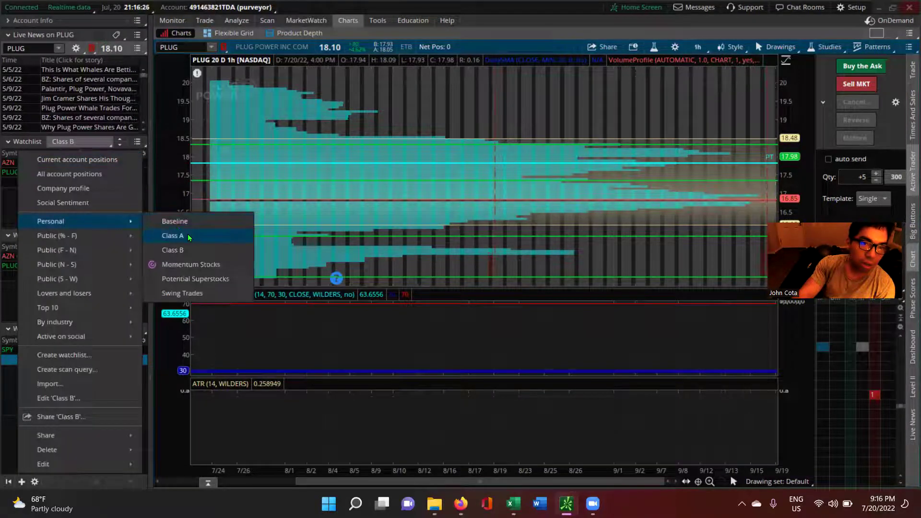
left_click(173, 235)
left_click(120, 173)
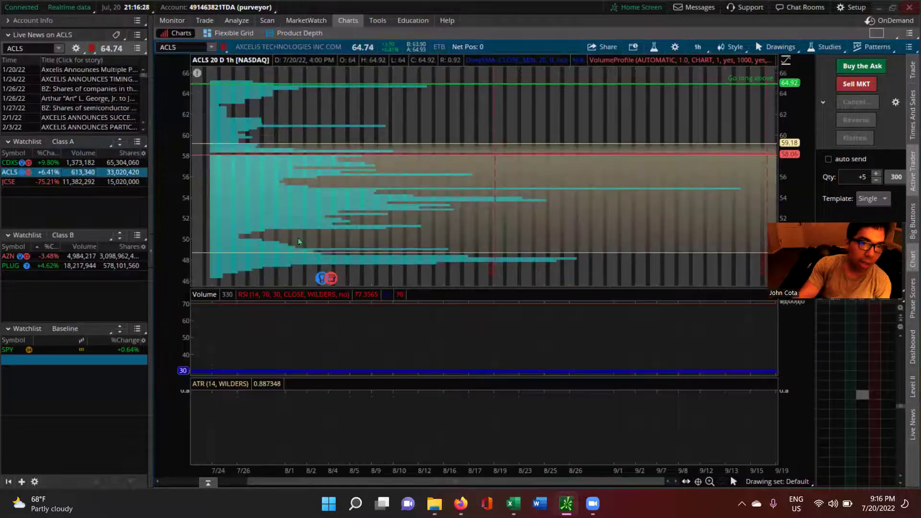
left_click(67, 162)
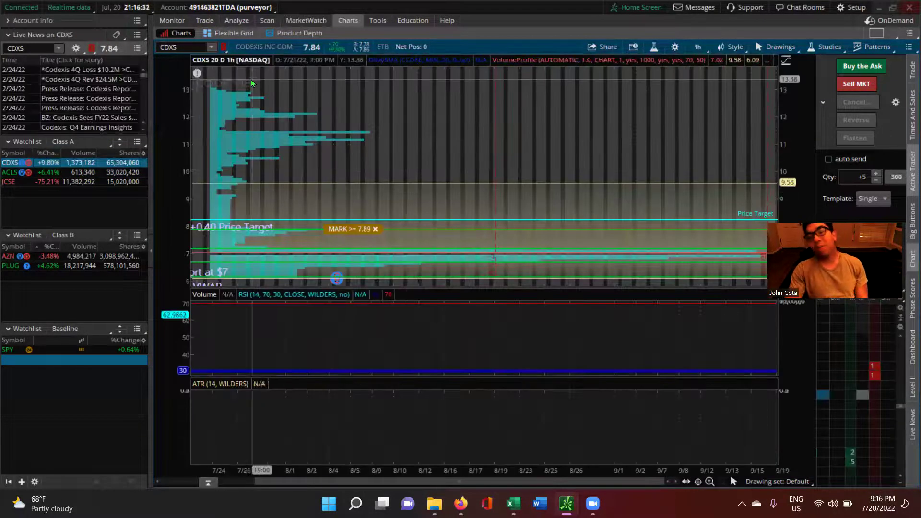